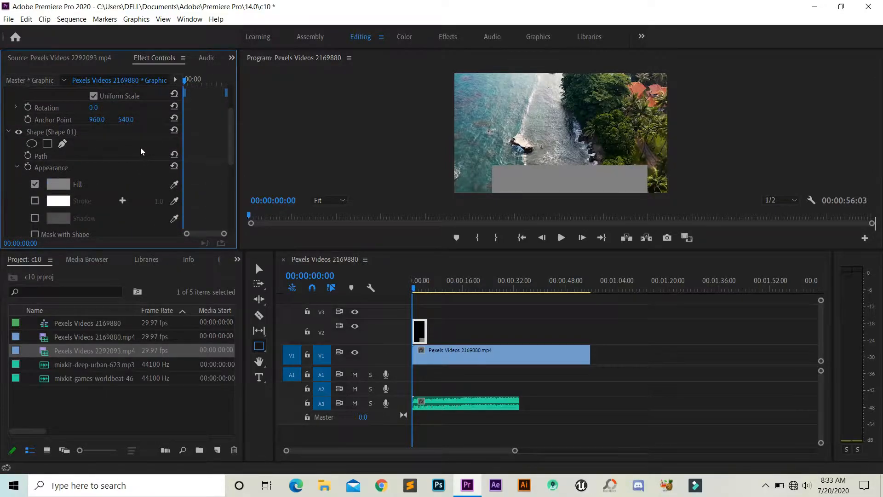
Keyframe the rectangle's Appearance at the sequence start and change its fill to red FF2626 at 00:00:01:29
{"action": "left_click", "coordinate": [28, 168]}
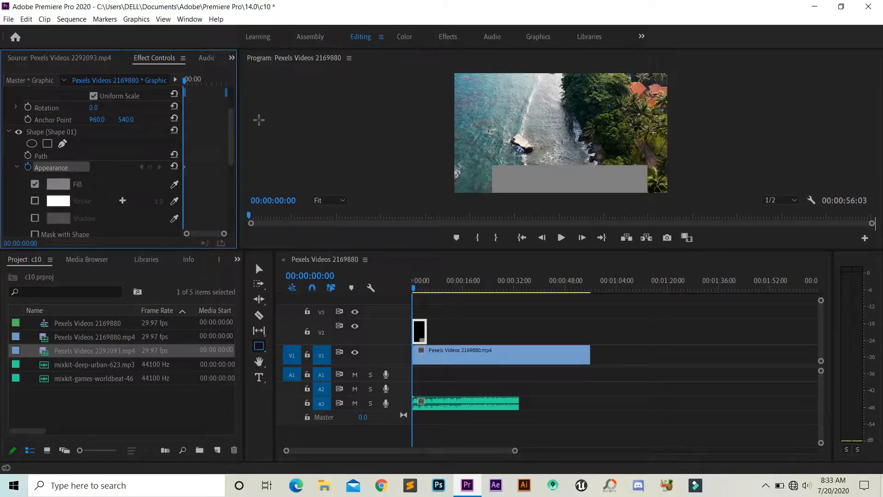
{"action": "left_click", "coordinate": [200, 89]}
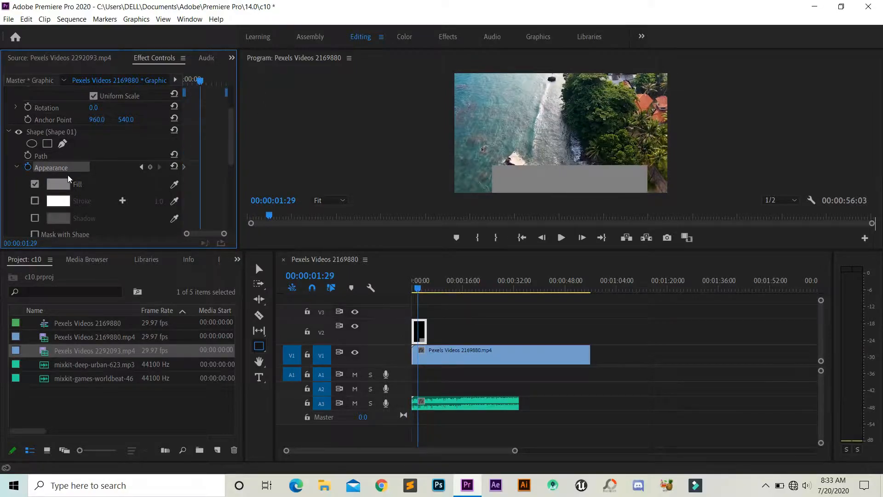
{"action": "left_click", "coordinate": [69, 186]}
{"action": "left_click_drag", "start_coordinate": [469, 290], "coordinate": [469, 374]}
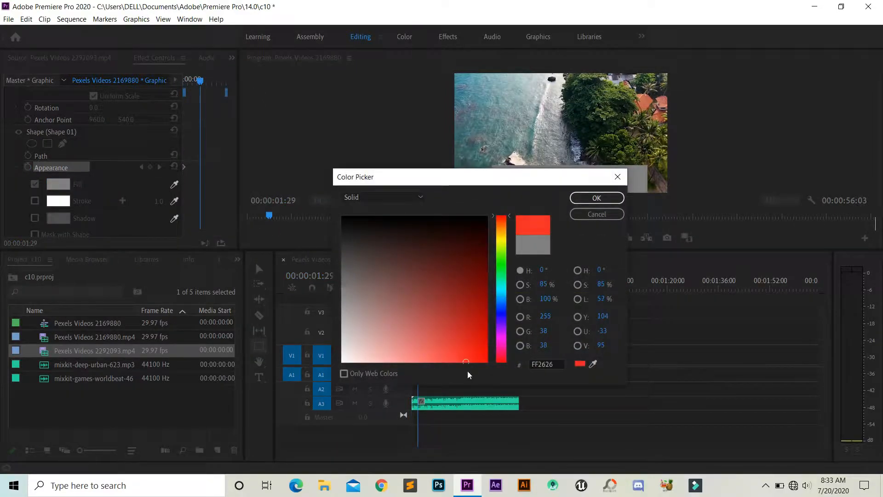
{"action": "left_click", "coordinate": [591, 201]}
{"action": "left_click_drag", "start_coordinate": [195, 83], "coordinate": [200, 98]}
Delete the rectangle graphic clip from V2 and return the playhead to the sequence start
{"action": "left_click", "coordinate": [69, 58]}
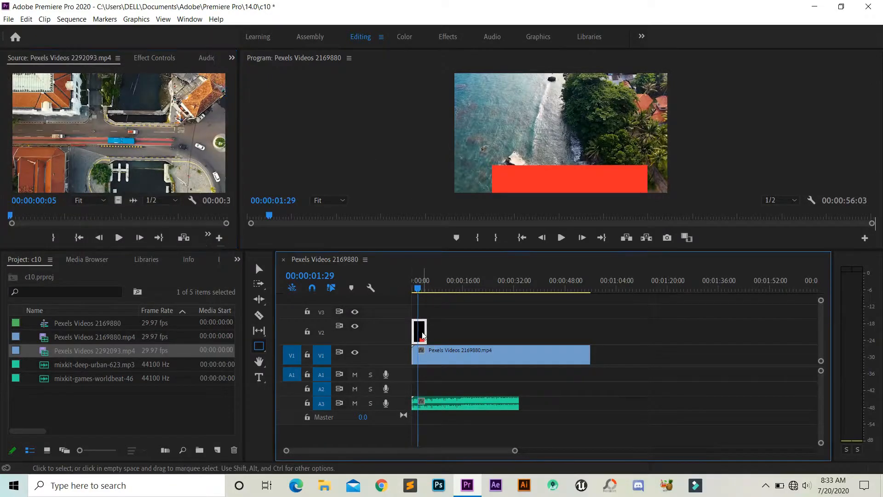
{"action": "key", "text": "Delete"}
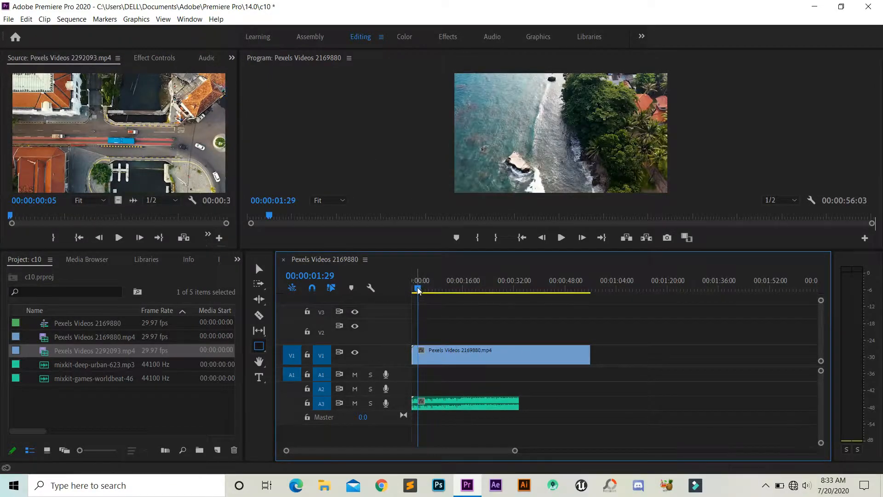
{"action": "left_click_drag", "start_coordinate": [418, 290], "coordinate": [404, 320]}
Increase the height of the V1 track and turn on the display of video keyframes in the timeline
{"action": "scroll", "coordinate": [396, 355], "scroll_direction": "up", "scroll_amount": 5}
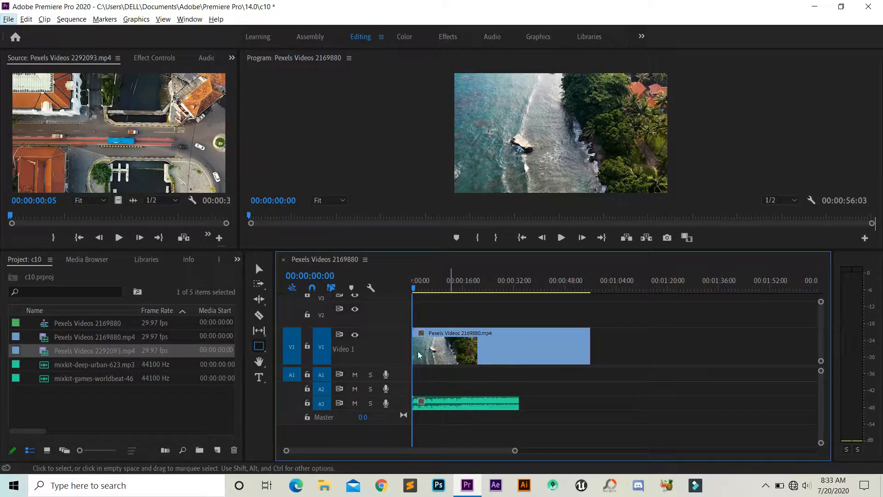
{"action": "scroll", "coordinate": [390, 349], "scroll_direction": "down", "scroll_amount": 2}
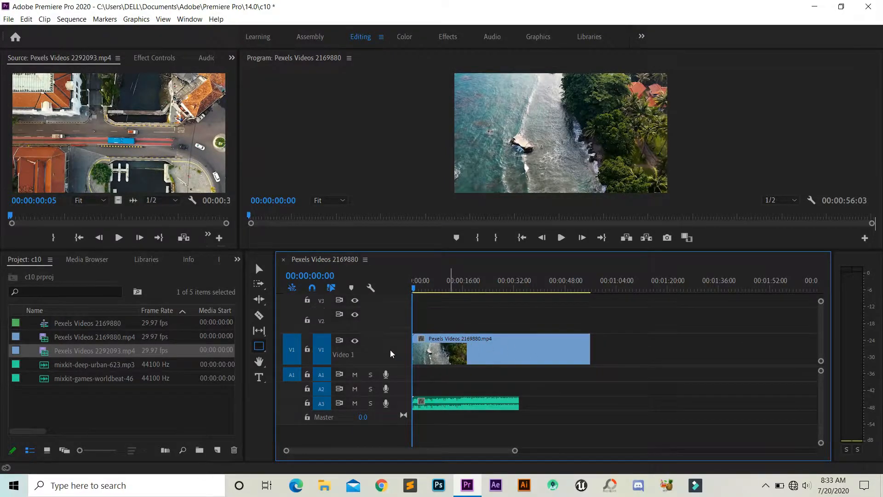
{"action": "left_click", "coordinate": [372, 288]}
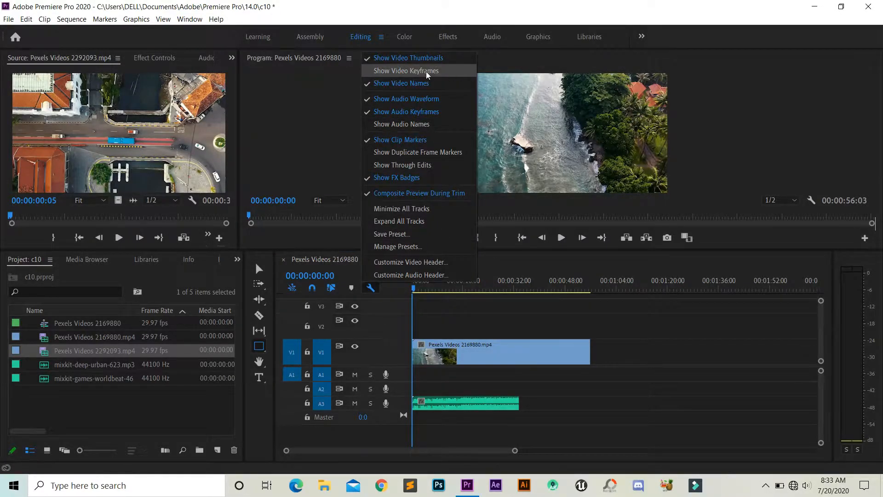
{"action": "left_click", "coordinate": [441, 71]}
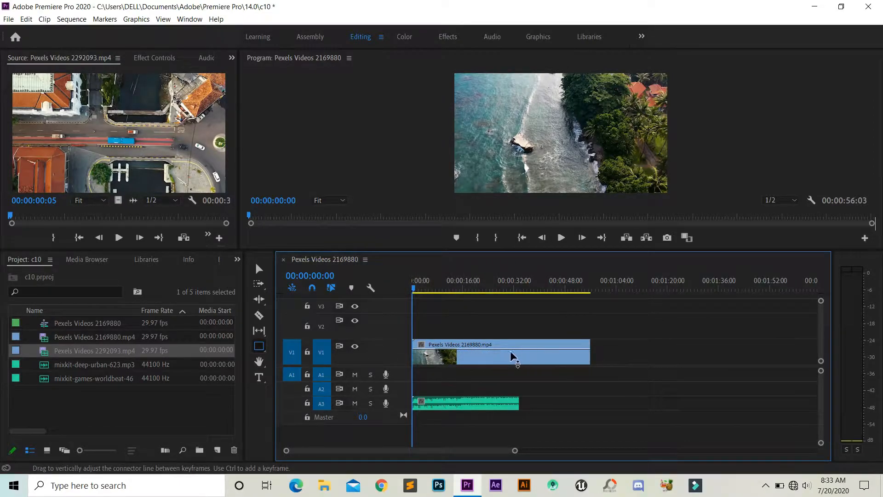
Select the Pexels Videos 2169880.mp4 clip on V1 and view its Motion, Opacity and Time Remapping effects
{"action": "left_click", "coordinate": [258, 272]}
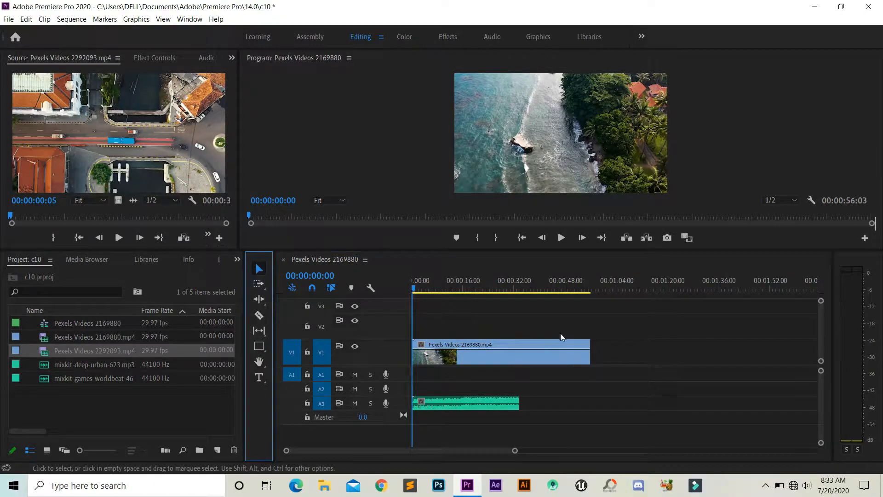
{"action": "left_click_drag", "start_coordinate": [488, 354], "coordinate": [522, 342]}
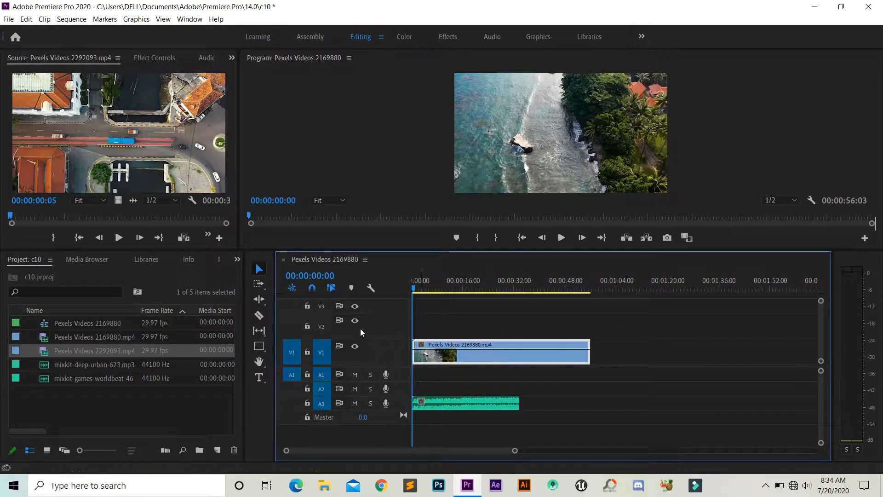
{"action": "left_click", "coordinate": [140, 58]}
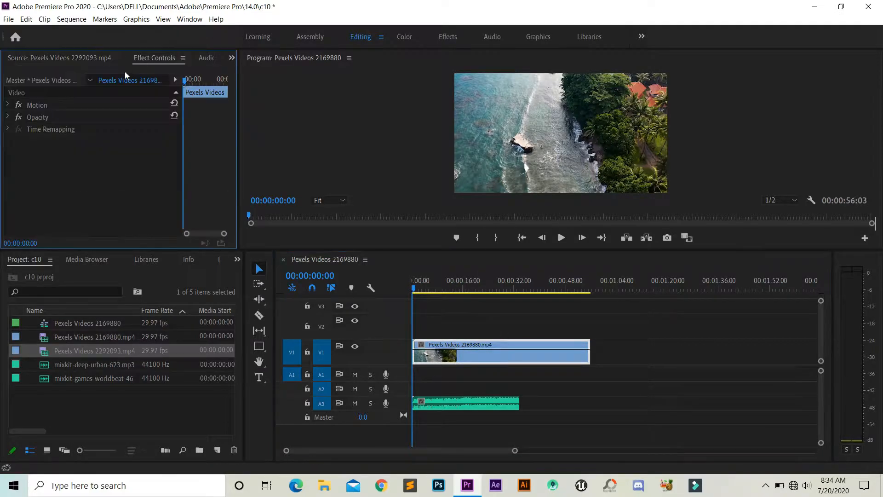
Place the video of Pexels Videos 2292093.mp4 on V2, starting about 10 seconds into the sequence
{"action": "left_click", "coordinate": [49, 58]}
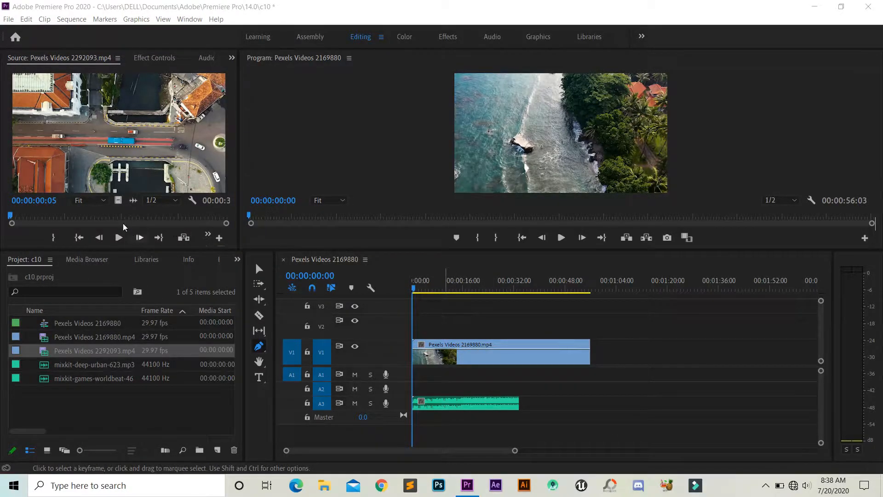
{"action": "left_click_drag", "start_coordinate": [118, 200], "coordinate": [445, 330]}
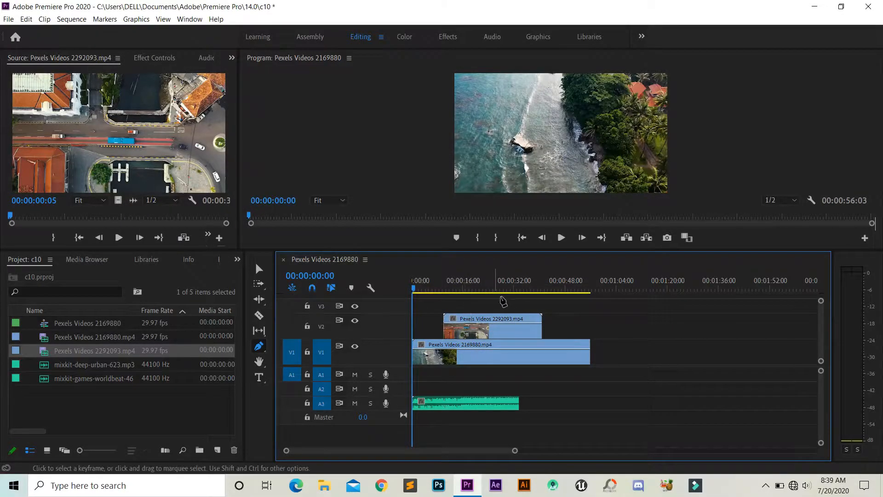
Add opacity keyframes to the V2 clip with the Pen tool, fading it in at its start and out at its end
{"action": "left_click", "coordinate": [460, 324]}
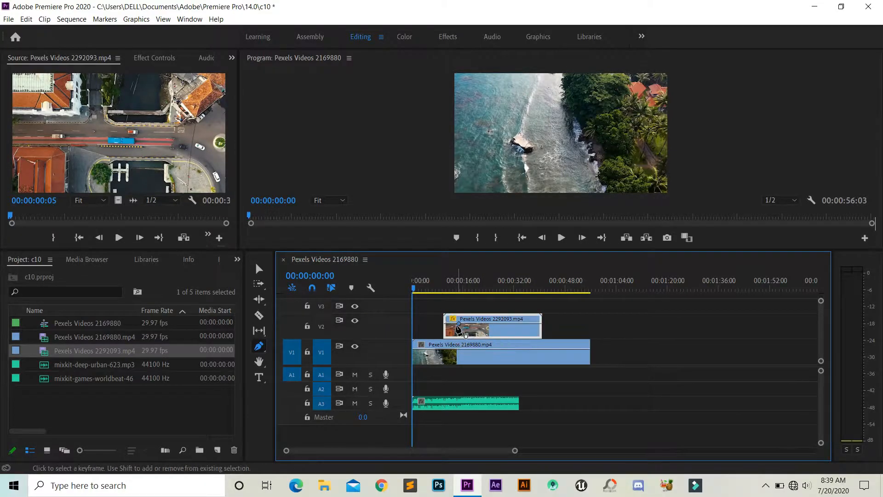
{"action": "left_click", "coordinate": [445, 324]}
{"action": "left_click_drag", "start_coordinate": [446, 323], "coordinate": [446, 344]}
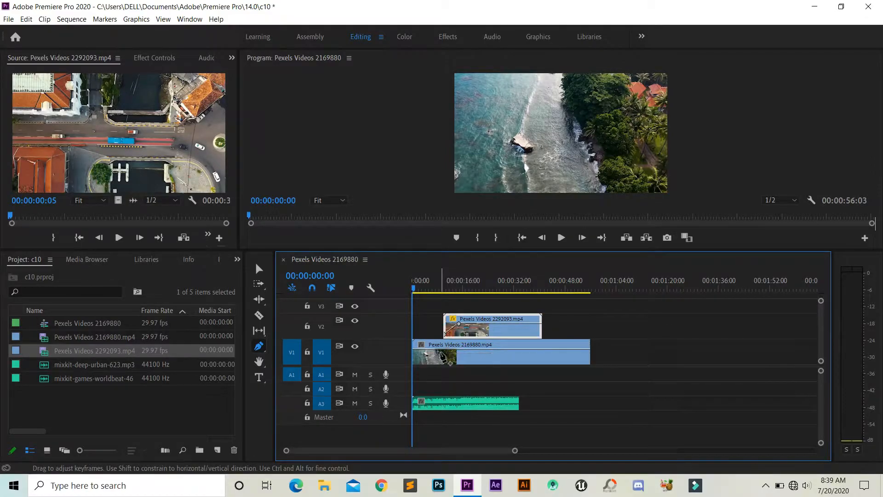
{"action": "mouse_move", "coordinate": [439, 291]}
{"action": "left_mouse_down"}
{"action": "mouse_move", "coordinate": [451, 293]}
{"action": "mouse_move", "coordinate": [439, 294]}
{"action": "left_mouse_up"}
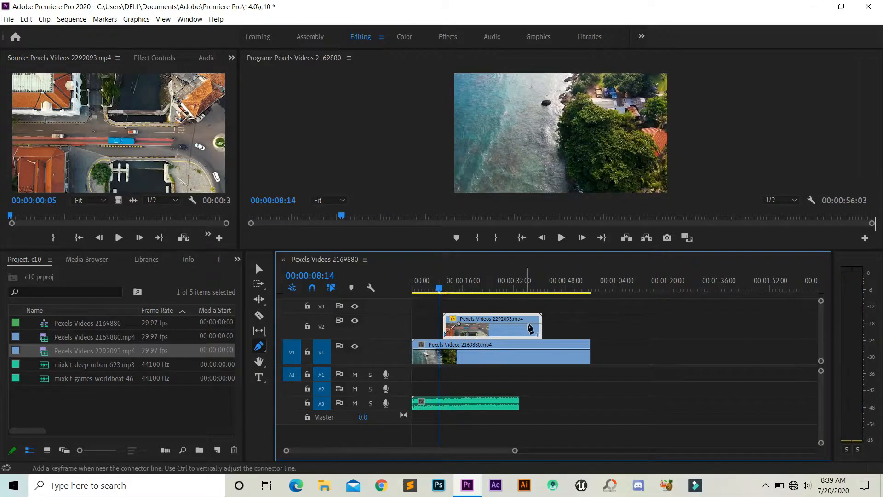
{"action": "left_click", "coordinate": [527, 323]}
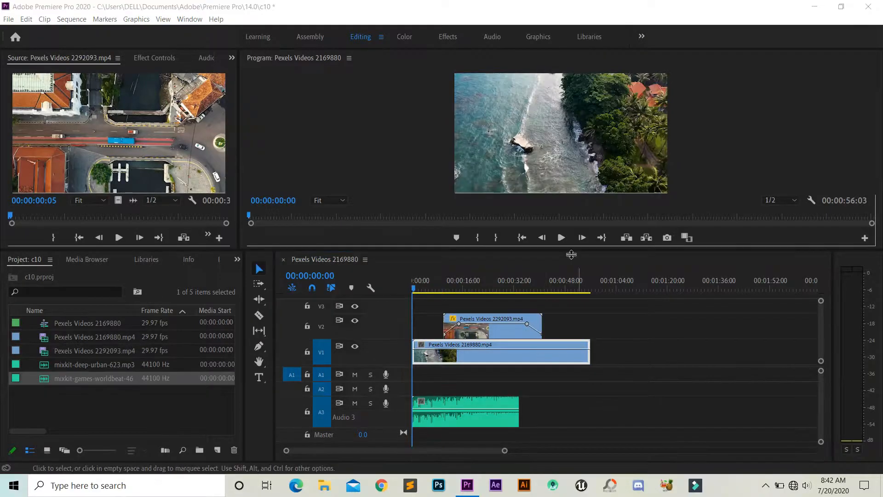
Play the sequence to preview the V2 clip's fades, and return the playhead to the start
{"action": "left_click", "coordinate": [563, 239]}
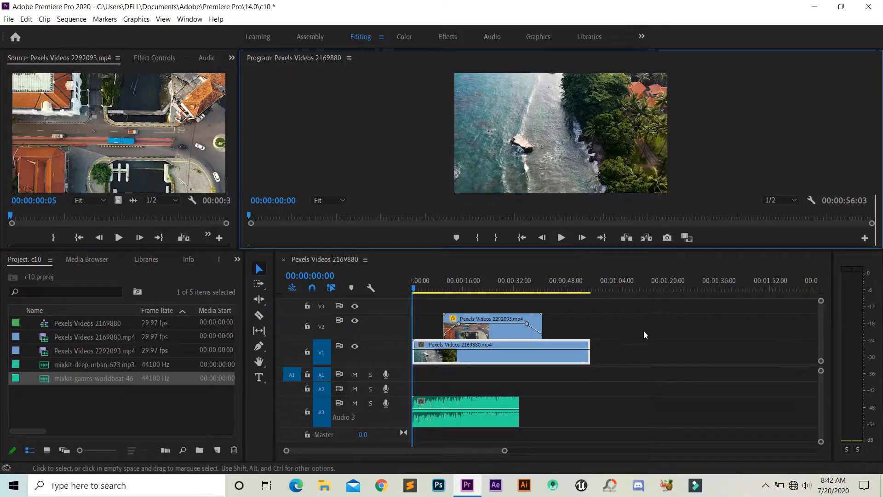
{"action": "key", "text": "space"}
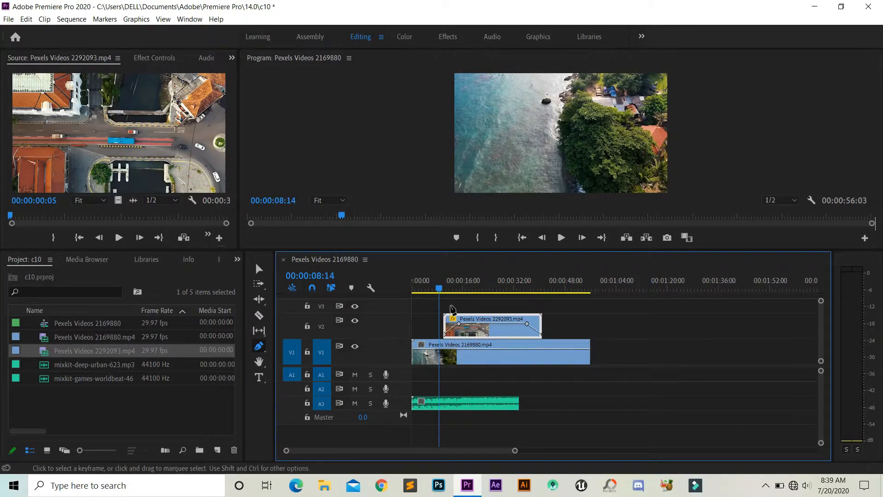
{"action": "key", "text": "Home"}
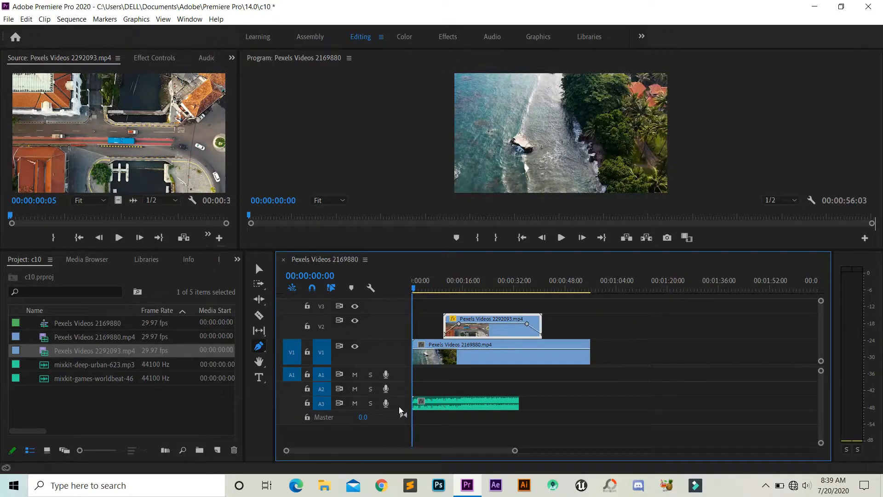
Expand the A3 track and add the mixkit-games-worldbeat-46 audio directly after the existing audio clip
{"action": "double_click", "coordinate": [398, 401]}
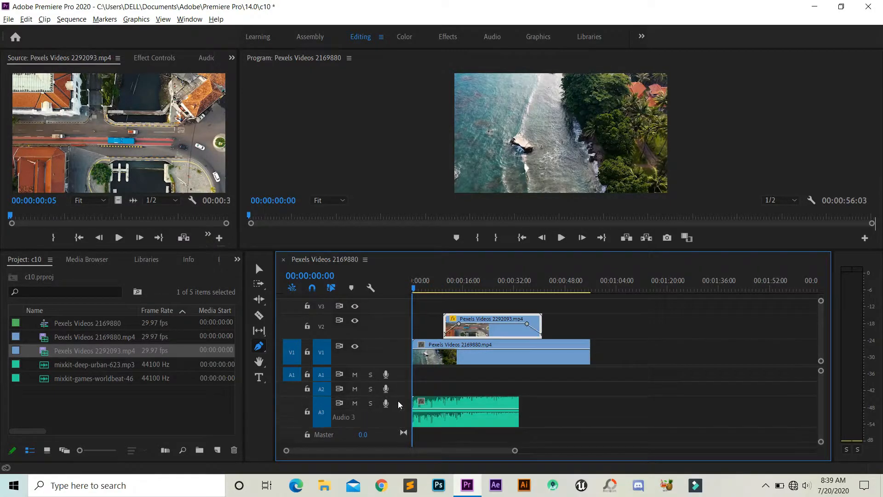
{"action": "key", "text": "alt"}
{"action": "left_click", "coordinate": [97, 378]}
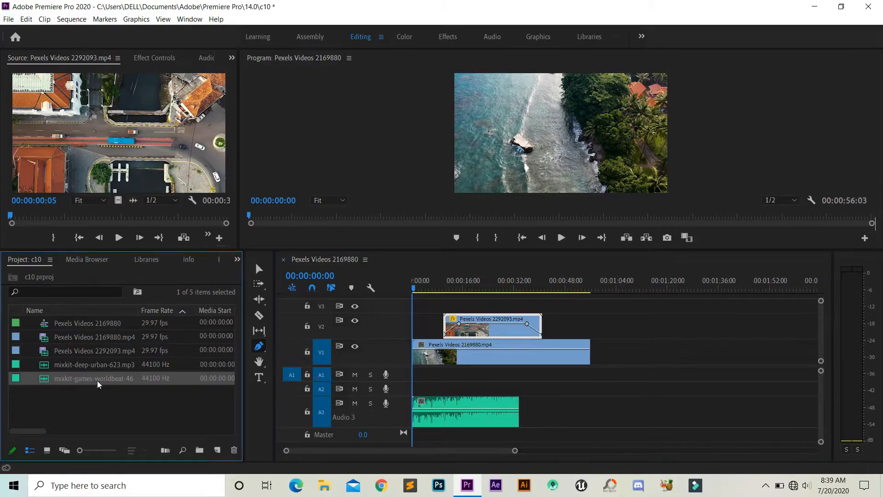
{"action": "left_click_drag", "start_coordinate": [95, 378], "coordinate": [522, 412]}
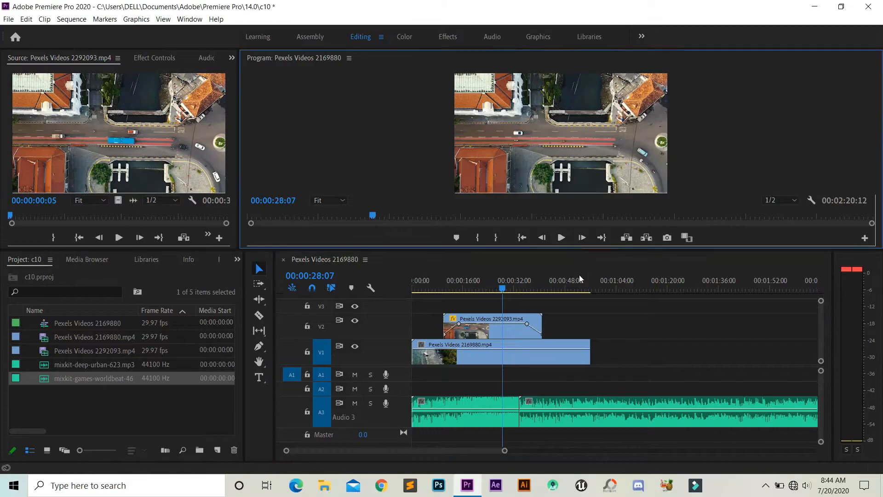
Preview the change between the two A3 audio clips and move the playhead to 00:00:25:27
{"action": "key", "text": "space"}
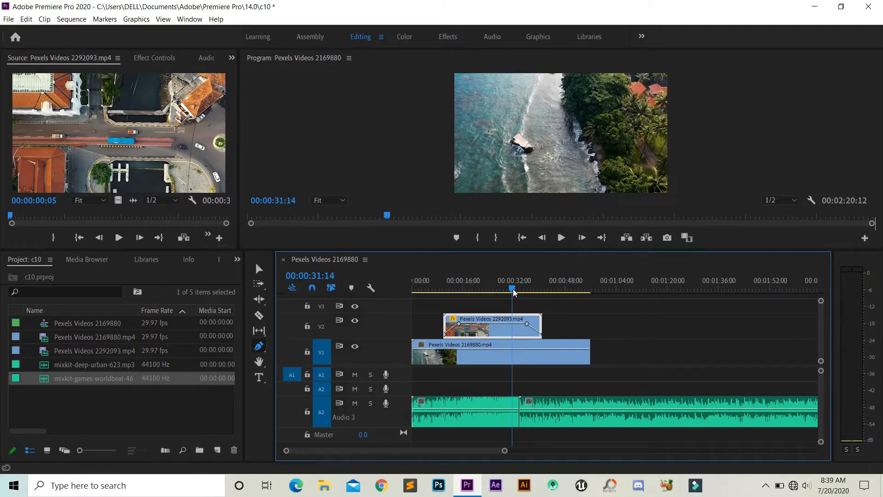
{"action": "left_click", "coordinate": [502, 290]}
{"action": "left_click_drag", "start_coordinate": [502, 290], "coordinate": [495, 290]}
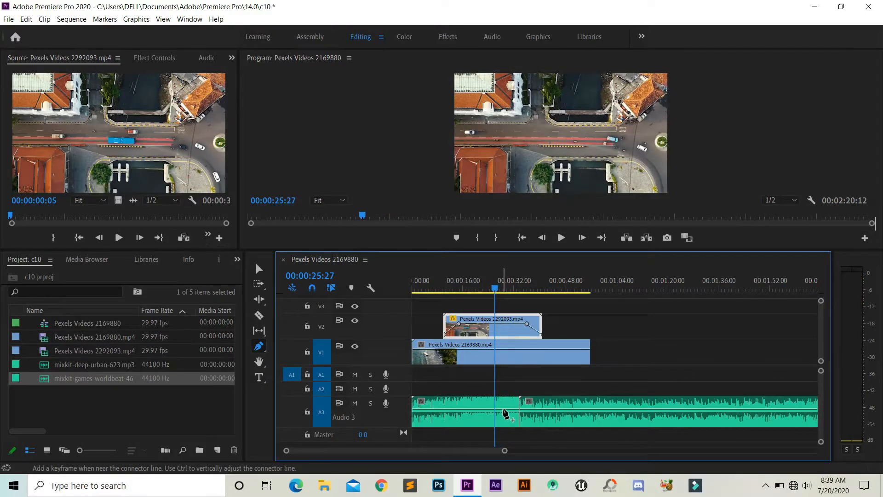
Keyframe a volume fade-out at the end of the first A3 audio clip and preview it
{"action": "left_click", "coordinate": [503, 410]}
{"action": "left_click_drag", "start_coordinate": [518, 410], "coordinate": [516, 423]}
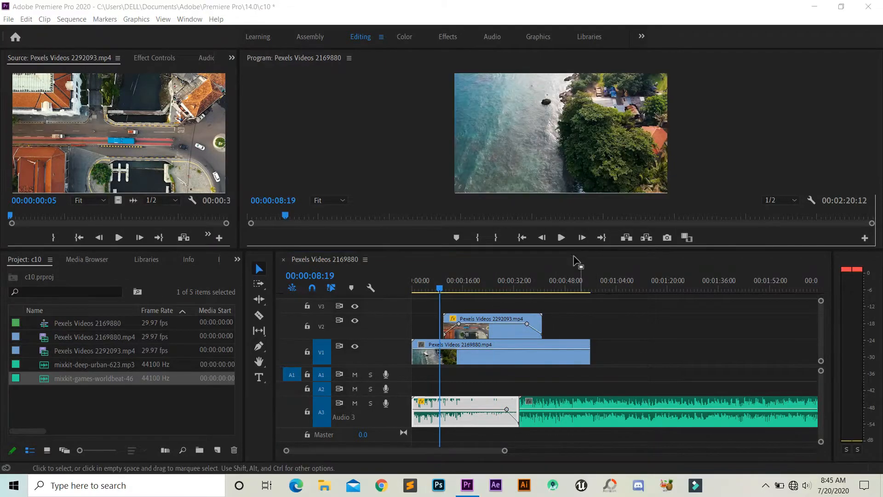
{"action": "left_click", "coordinate": [564, 235]}
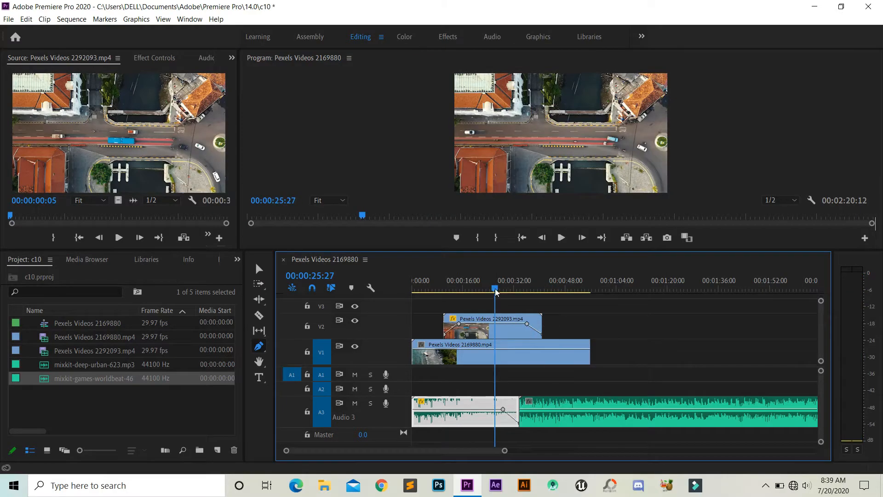
{"action": "left_click_drag", "start_coordinate": [495, 293], "coordinate": [412, 290]}
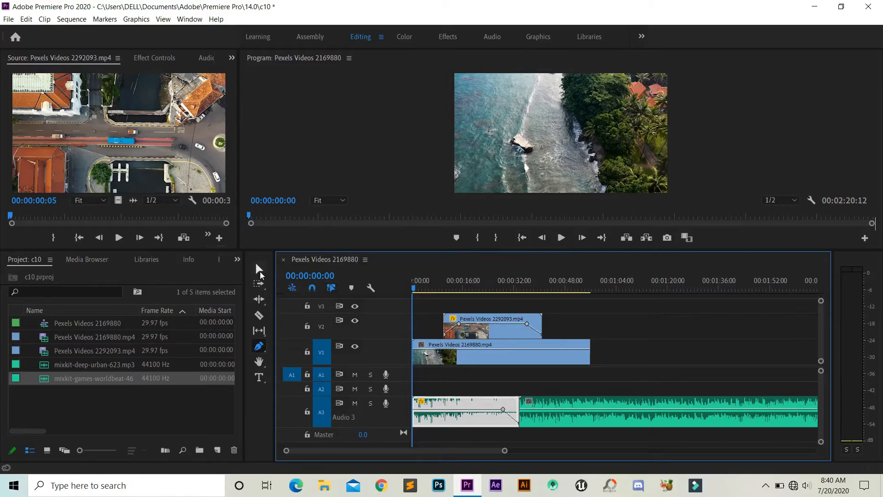
Add two opacity keyframes to the V1 clip with the Selection tool, lowering the one at the clip's start to fade in from black
{"action": "left_click", "coordinate": [261, 272]}
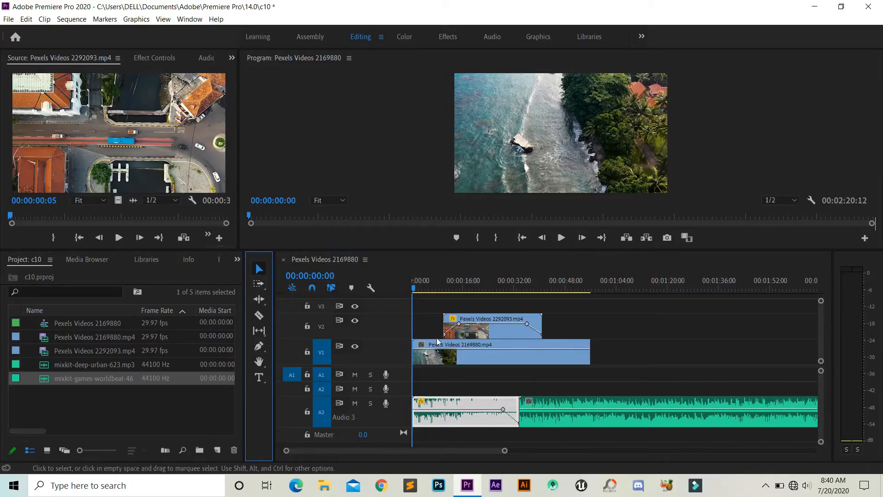
{"action": "left_click", "coordinate": [470, 350], "text": "ctrl"}
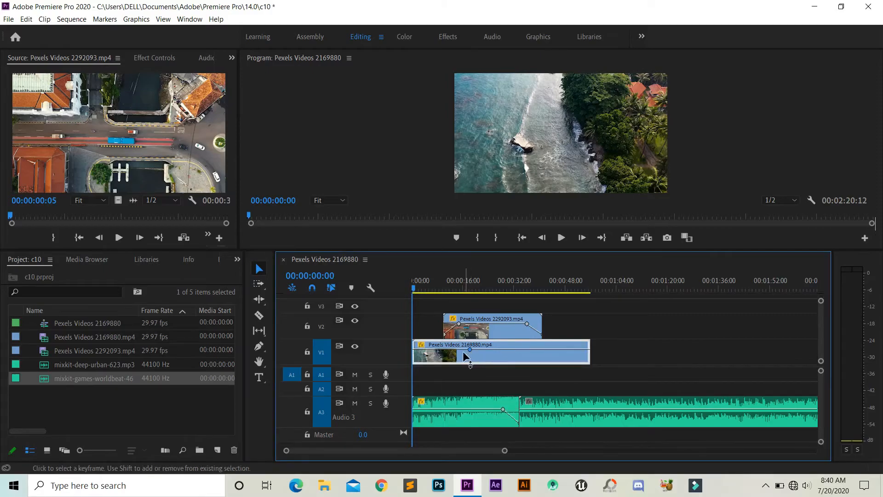
{"action": "left_click", "coordinate": [439, 350], "text": "ctrl"}
{"action": "left_click_drag", "start_coordinate": [438, 350], "coordinate": [443, 350]}
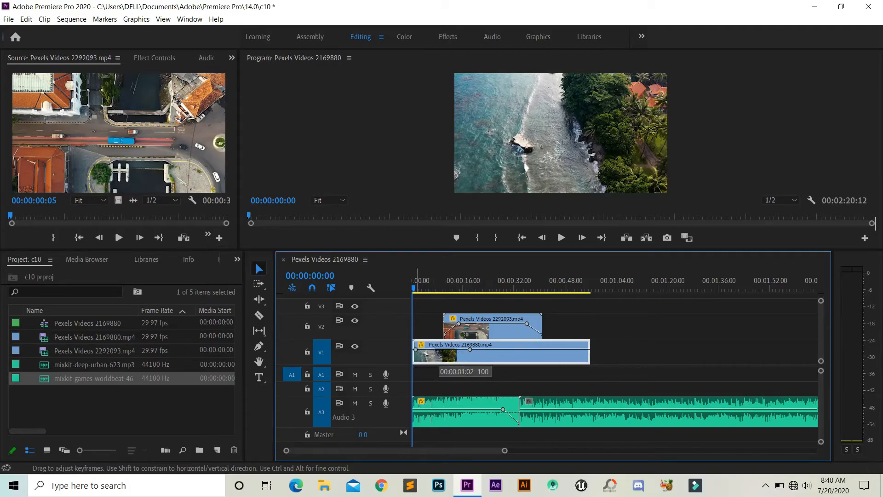
{"action": "left_click_drag", "start_coordinate": [414, 360], "coordinate": [414, 360]}
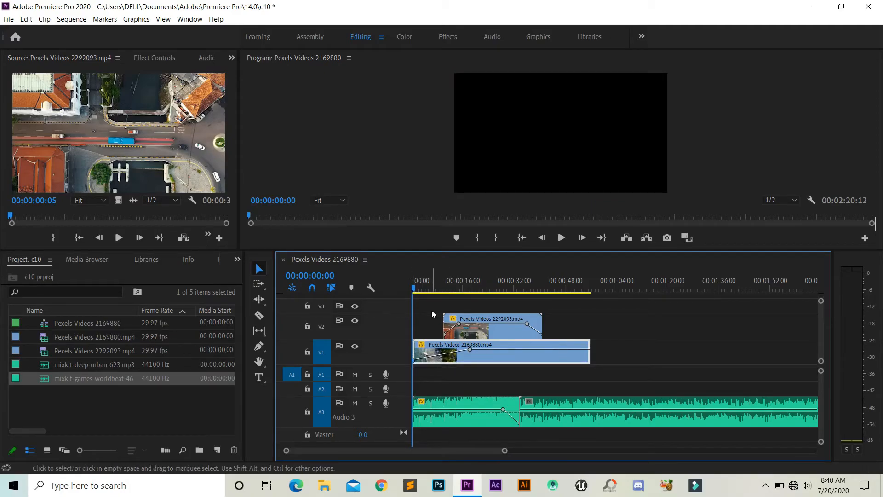